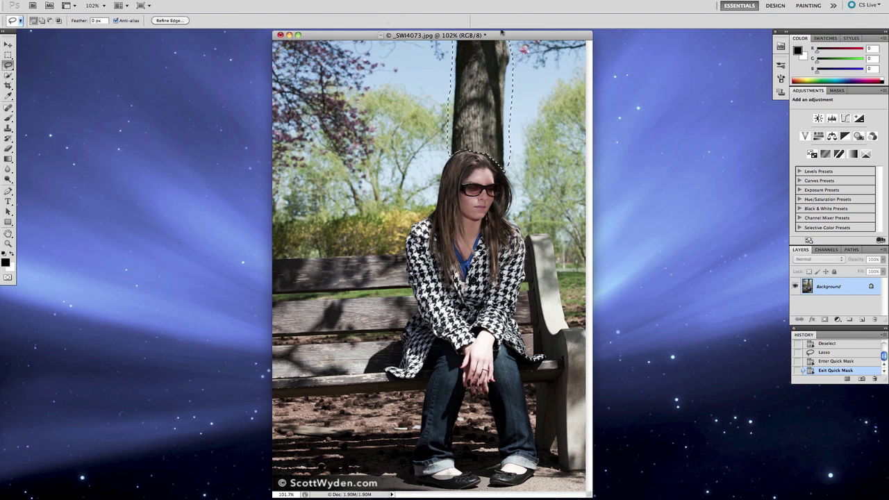
# Nudge the photo window slightly up and to the right.
pyautogui.moveTo(430, 34); pyautogui.dragTo(437, 33)
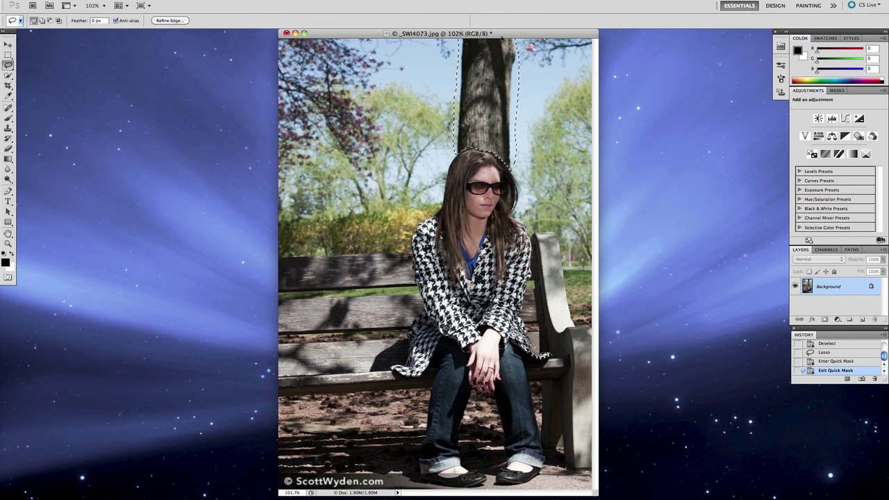
# Zoom the photo to 200% on the trunk selection.
pyautogui.press('super+equal')
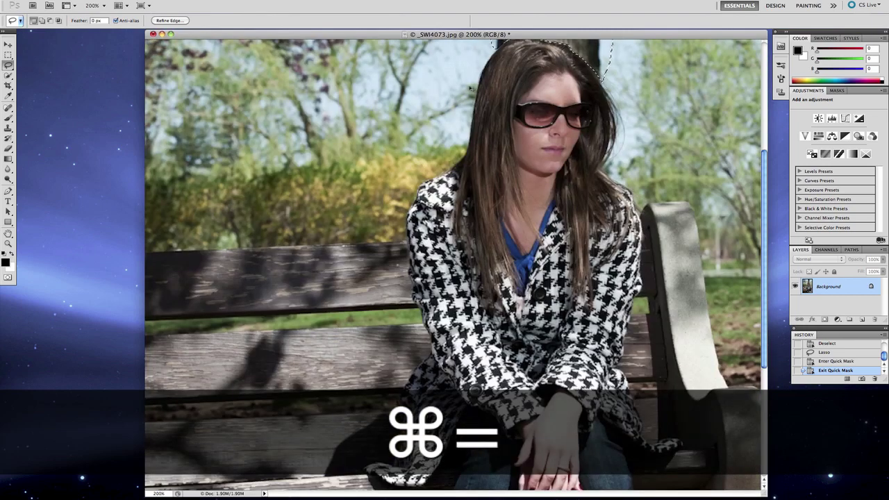
pyautogui.scroll(4, 764, 184)
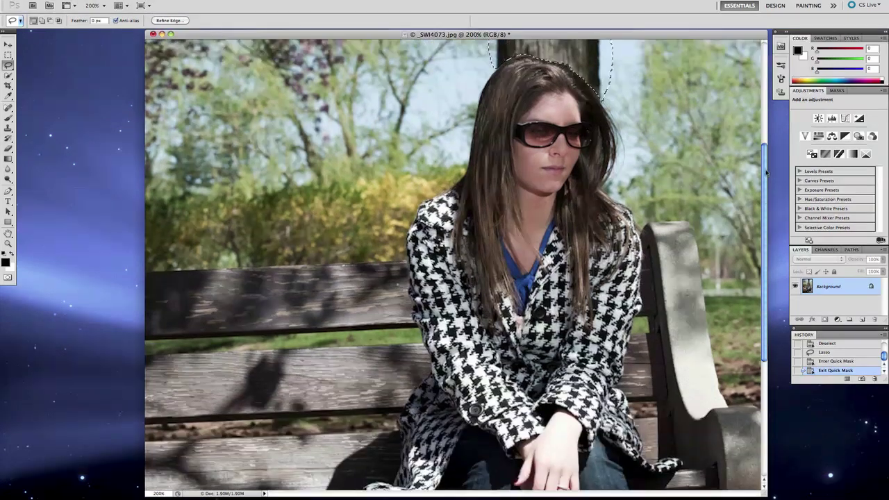
pyautogui.scroll(4, 769, 109)
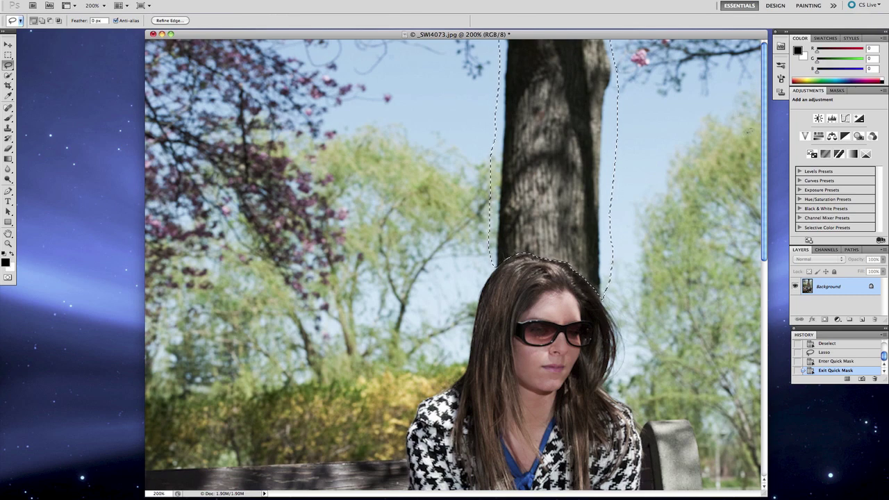
# Content-Aware fill the trunk selection with surrounding sky and foliage, then deselect.
pyautogui.hotkey('shift', 'F5')
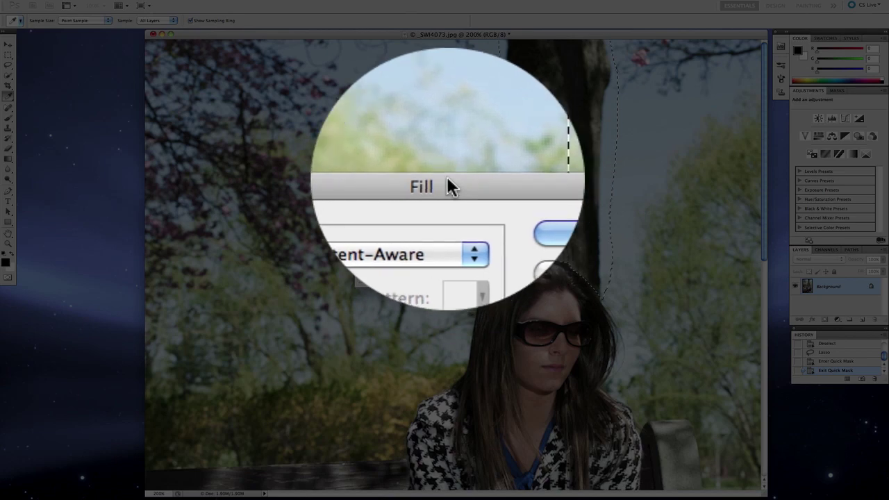
pyautogui.moveTo(447, 175); pyautogui.dragTo(406, 132)
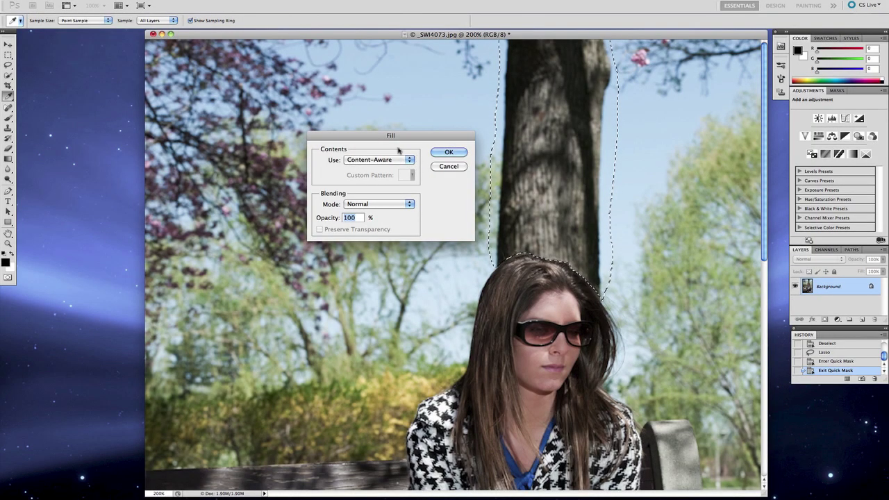
pyautogui.click(448, 152)
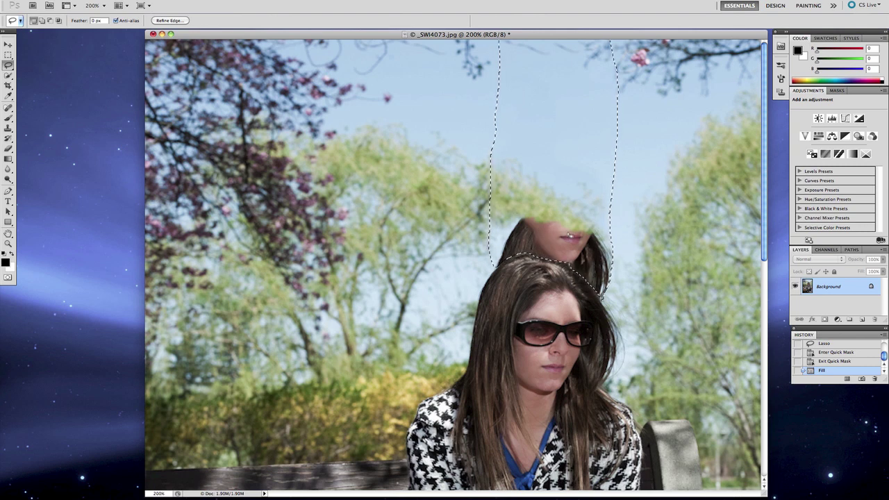
pyautogui.press('super+d')
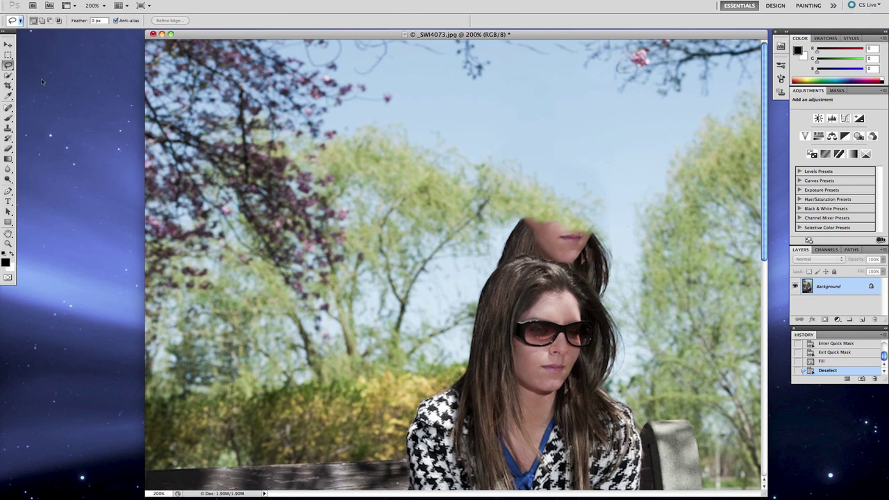
# Set Spot Healing to Content-Aware and heal repeatedly along the ghost head's top edge.
pyautogui.click(9, 108)
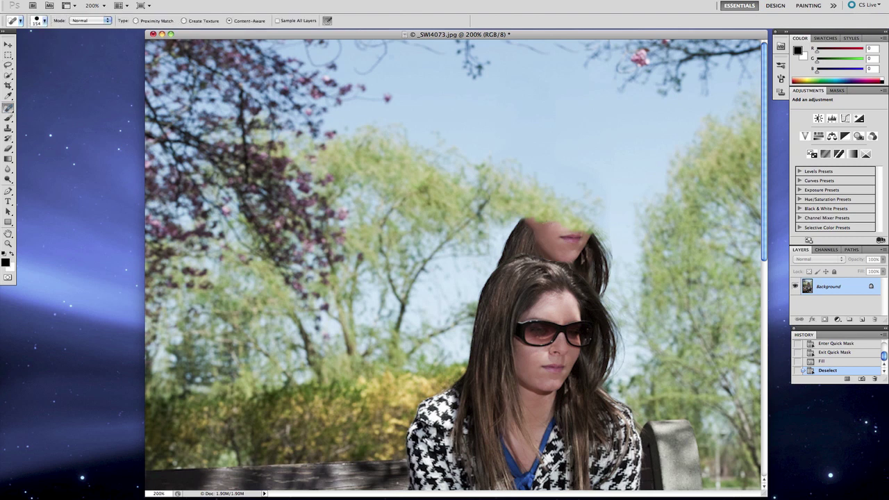
pyautogui.moveTo(517, 219); pyautogui.dragTo(598, 236)
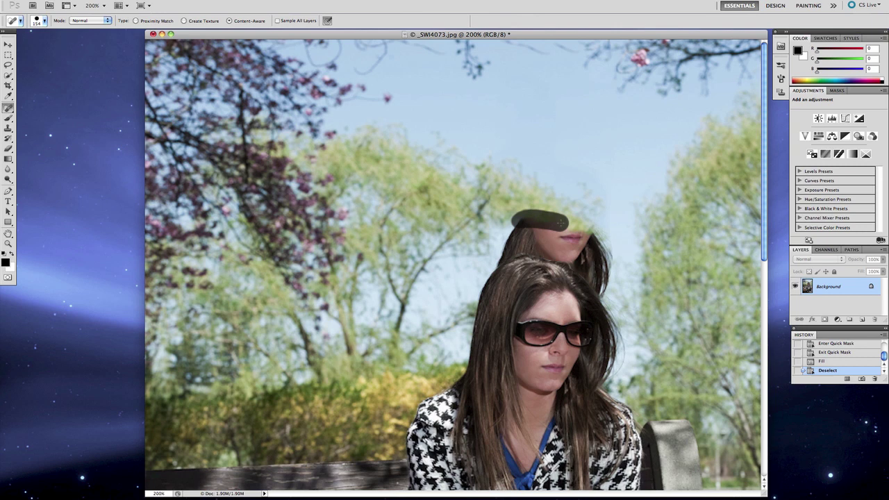
pyautogui.moveTo(521, 218); pyautogui.dragTo(597, 235)
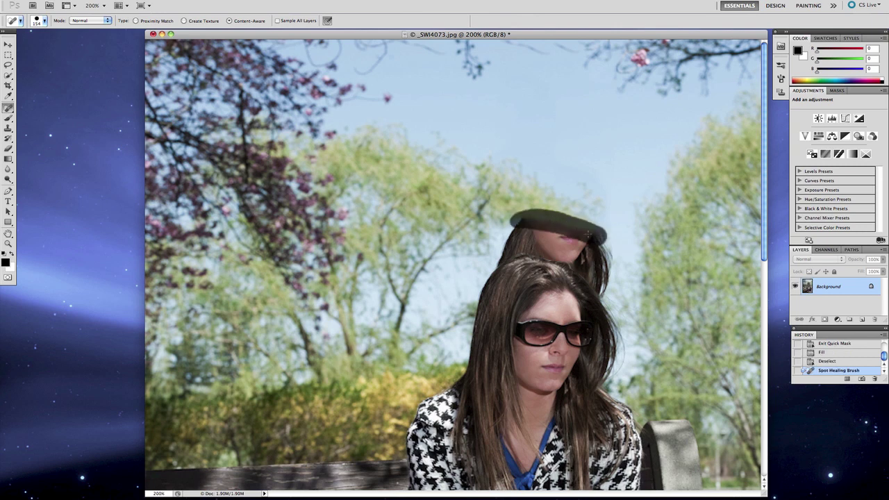
pyautogui.moveTo(519, 224); pyautogui.dragTo(597, 237)
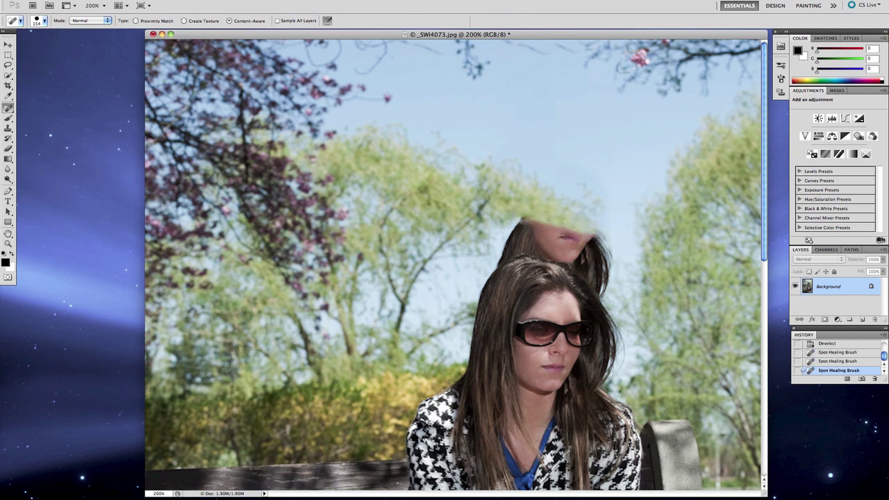
pyautogui.moveTo(515, 217); pyautogui.dragTo(604, 240)
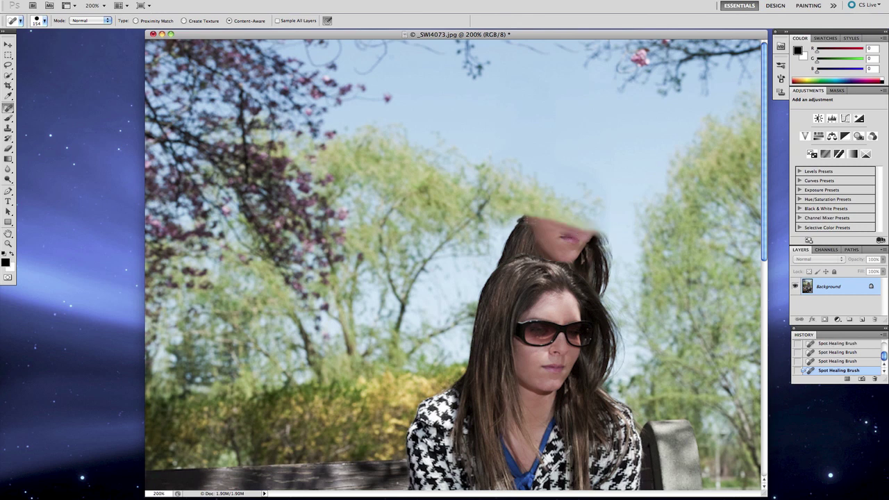
pyautogui.moveTo(518, 219); pyautogui.dragTo(603, 243)
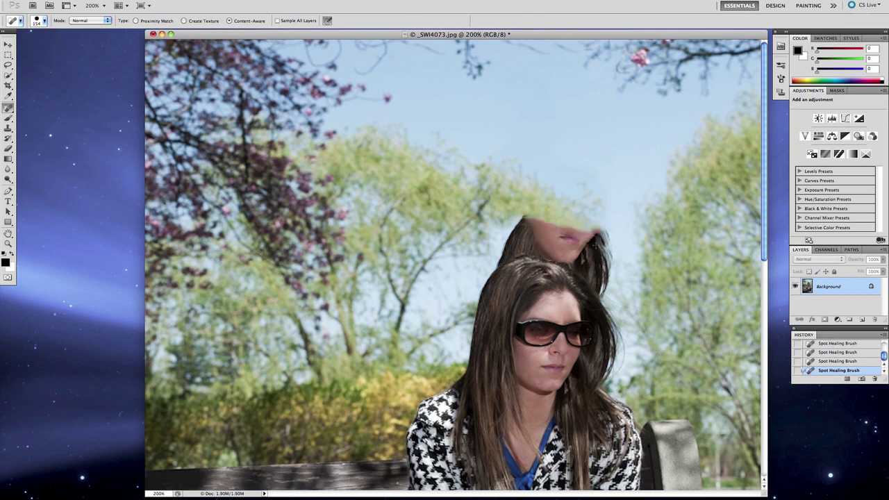
pyautogui.click(585, 232)
pyautogui.moveTo(518, 215); pyautogui.dragTo(607, 242)
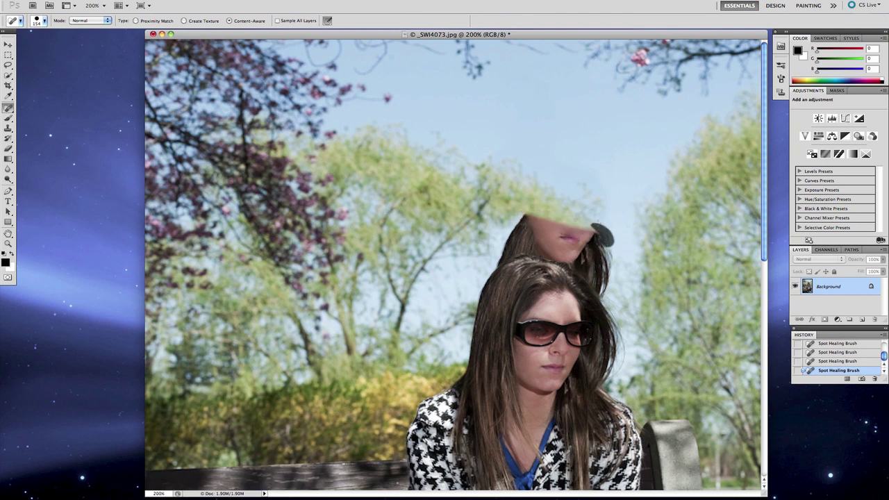
pyautogui.moveTo(519, 212); pyautogui.dragTo(608, 240)
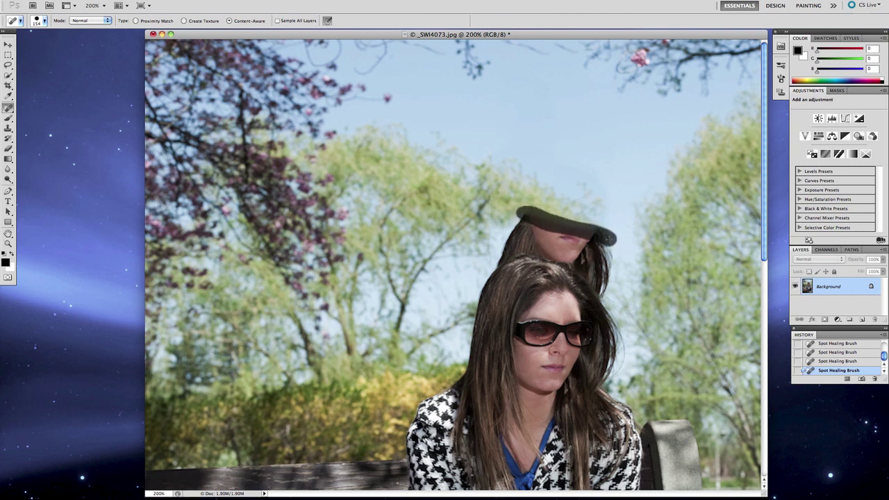
pyautogui.press(']')
pyautogui.press(']')
pyautogui.press(']')
# Paint larger healing strokes across the ghost head's top, right side and upper face.
pyautogui.moveTo(521, 209); pyautogui.dragTo(613, 241)
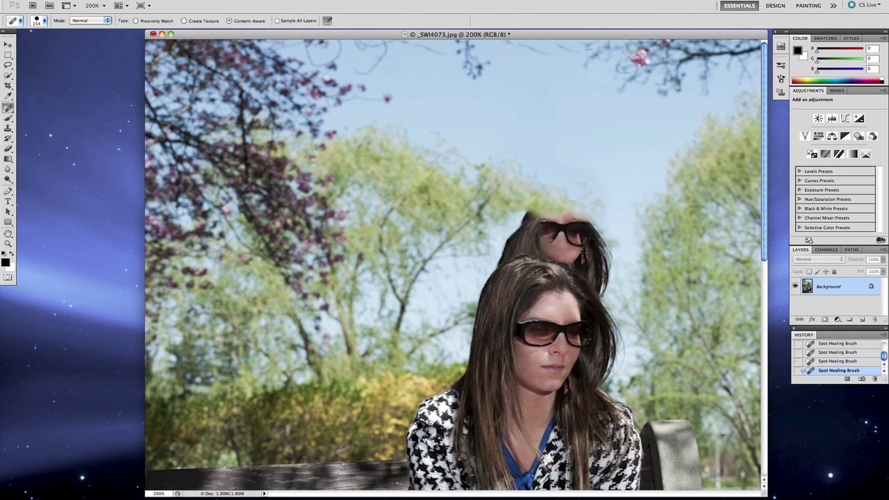
pyautogui.moveTo(610, 240)
pyautogui.mouseDown()
pyautogui.moveTo(564, 207)
pyautogui.moveTo(524, 215)
pyautogui.mouseUp()
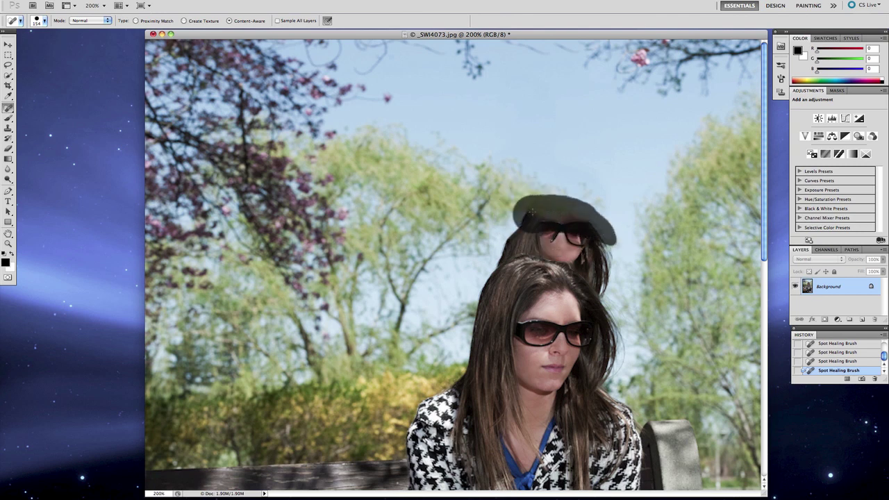
pyautogui.moveTo(608, 250)
pyautogui.mouseDown()
pyautogui.moveTo(514, 216)
pyautogui.moveTo(604, 221)
pyautogui.moveTo(531, 212)
pyautogui.mouseUp()
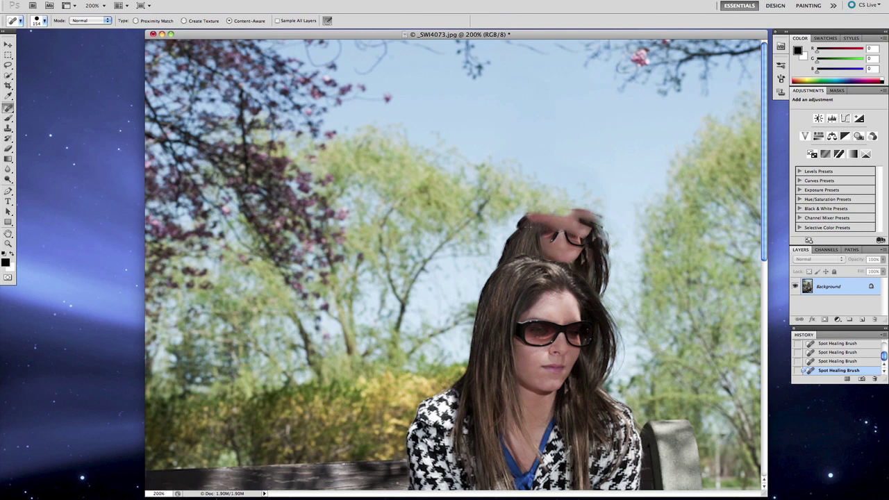
pyautogui.moveTo(520, 214); pyautogui.dragTo(604, 223)
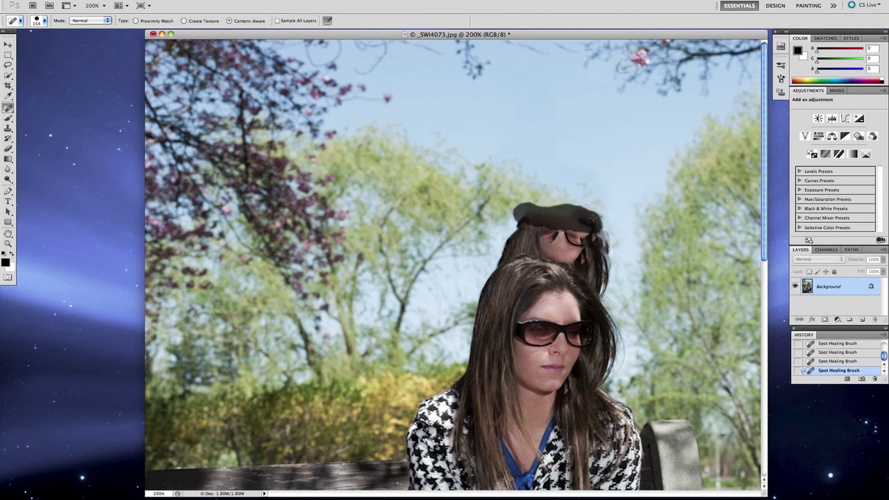
pyautogui.moveTo(523, 212); pyautogui.dragTo(604, 236)
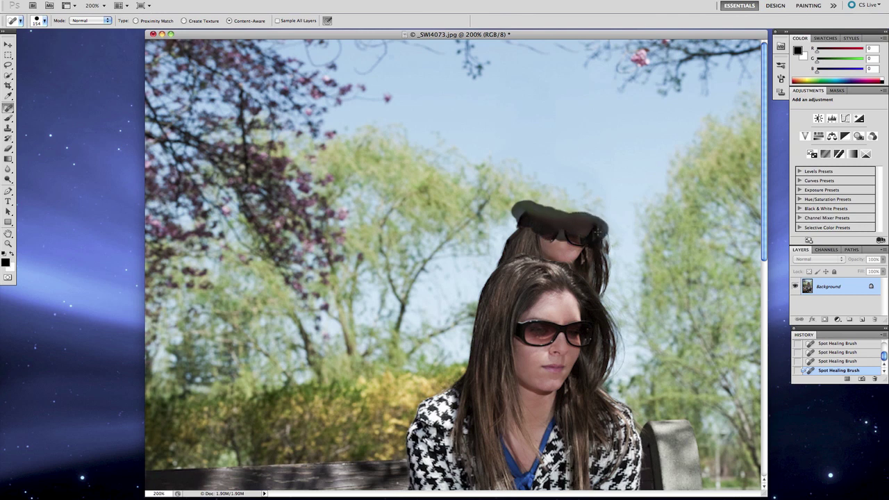